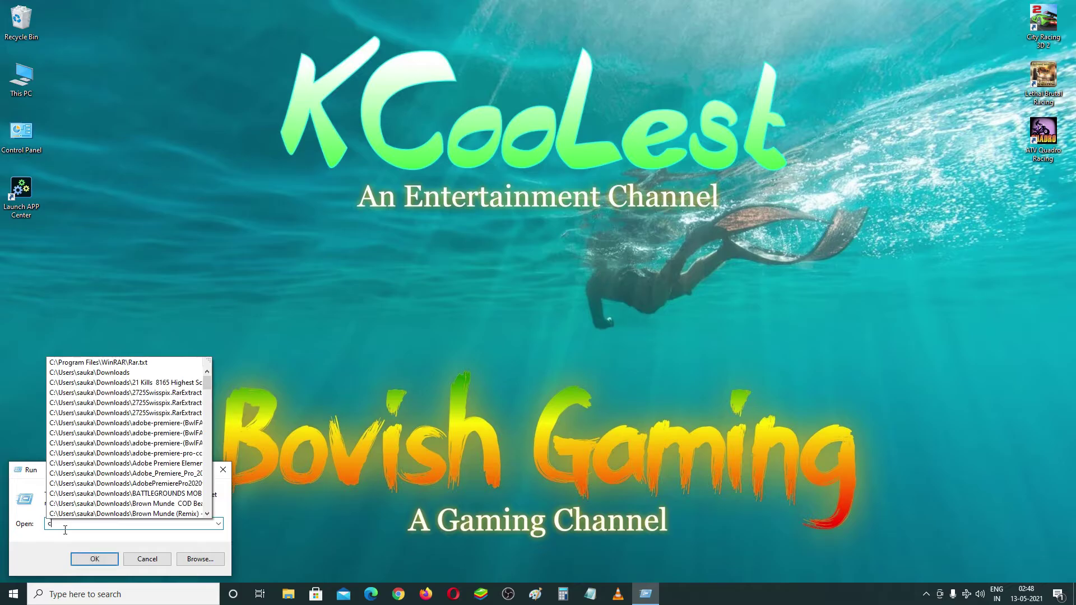
Run cleanmgr from the Run dialog and choose the C: drive for Disk Cleanup
{"action": "type", "text": "anm"}
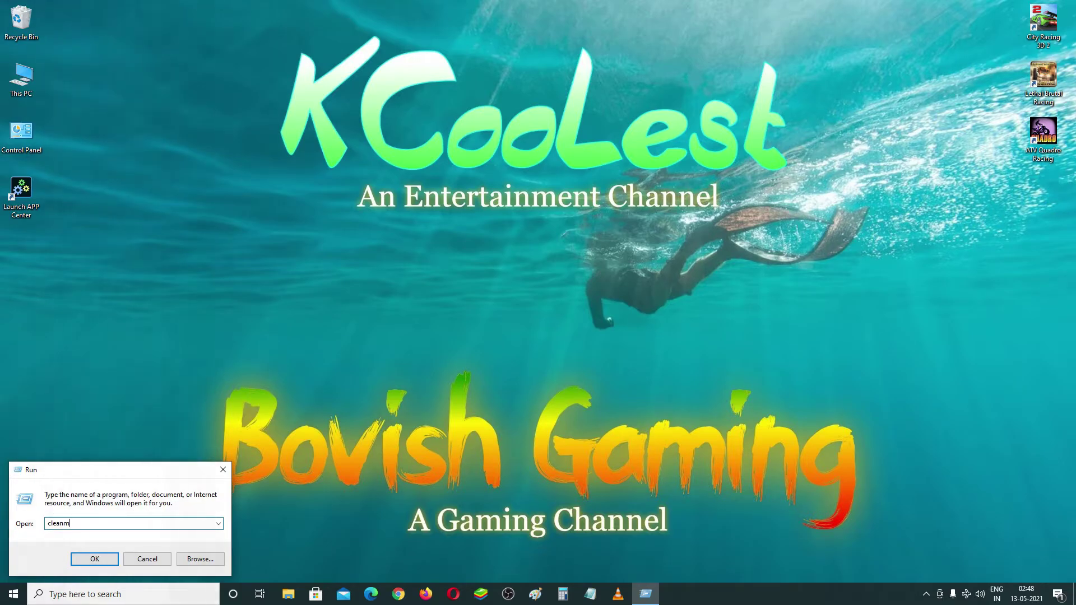
{"action": "type", "text": "gr"}
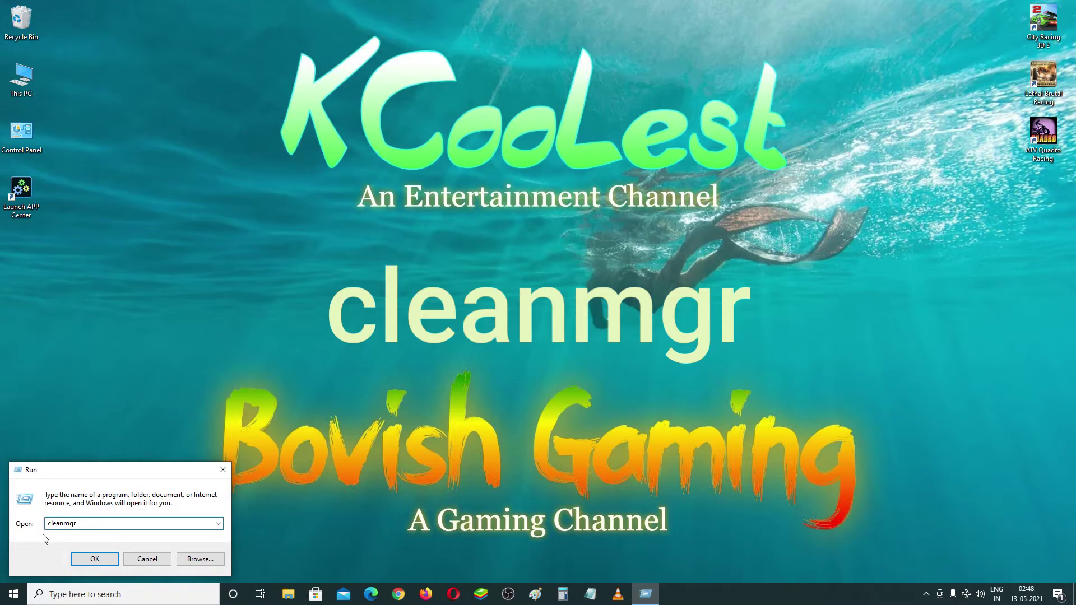
{"action": "left_click", "coordinate": [94, 561]}
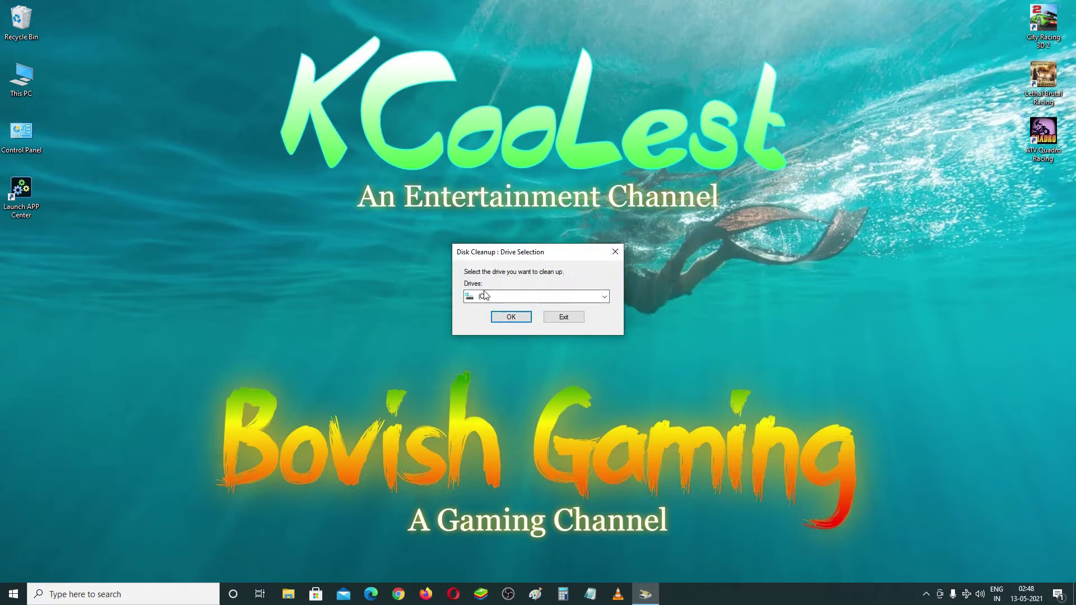
{"action": "left_click", "coordinate": [504, 298]}
{"action": "left_click", "coordinate": [489, 312]}
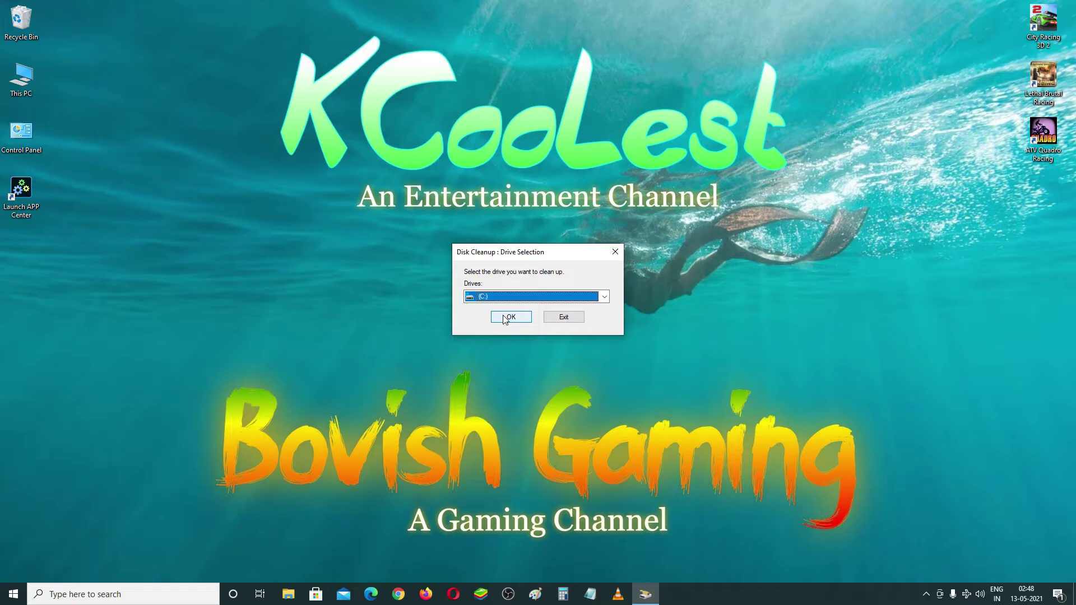
{"action": "left_click", "coordinate": [506, 318]}
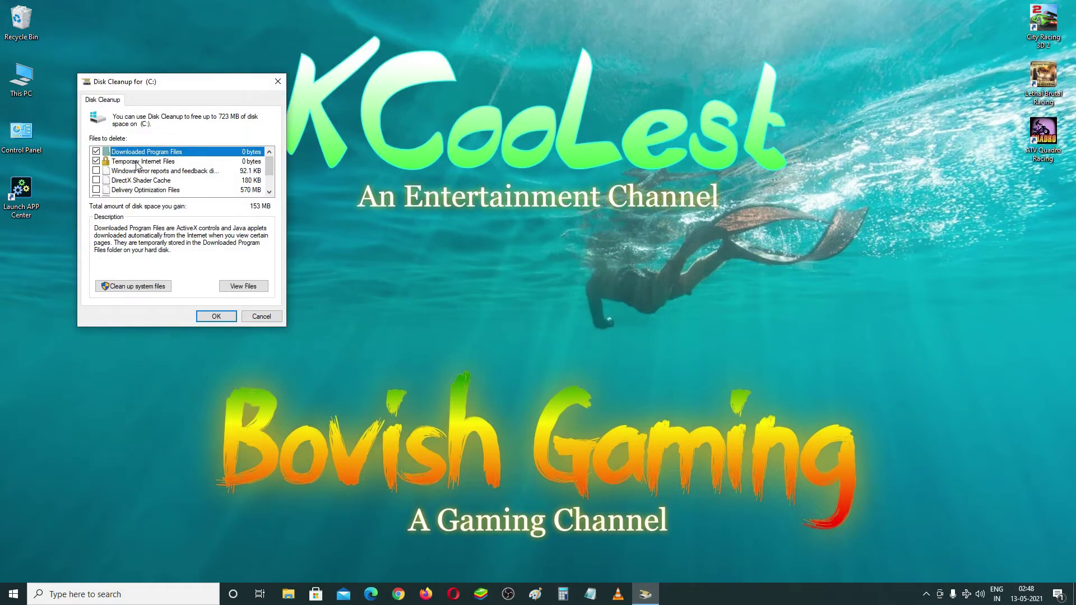
Include Temporary files in the C: drive cleanup and permanently delete the selected file categories
{"action": "left_click", "coordinate": [97, 171]}
{"action": "left_click_drag", "start_coordinate": [269, 173], "coordinate": [269, 183]}
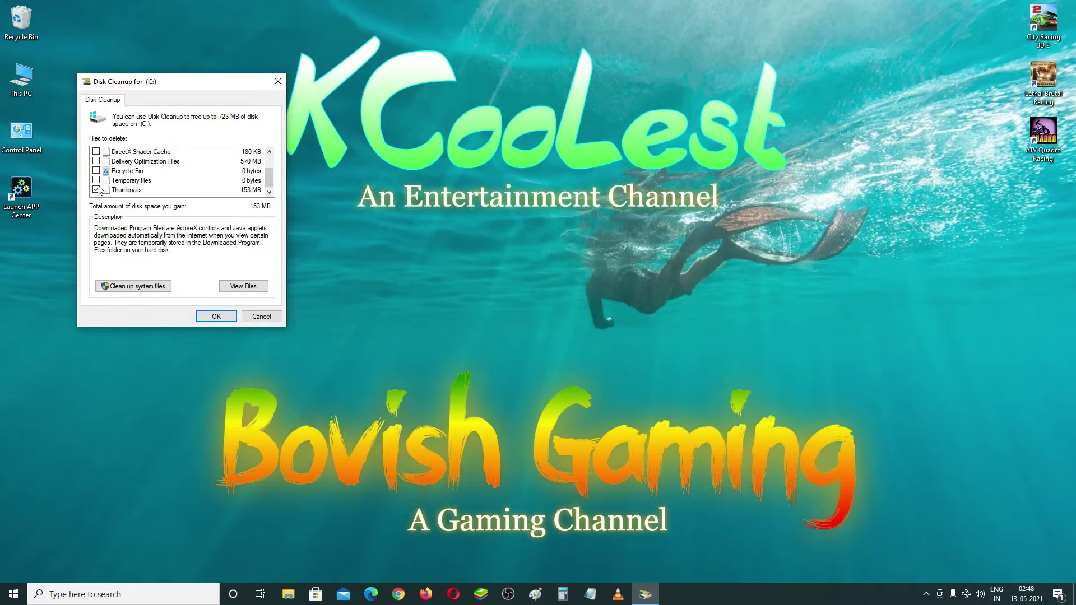
{"action": "left_click", "coordinate": [96, 180]}
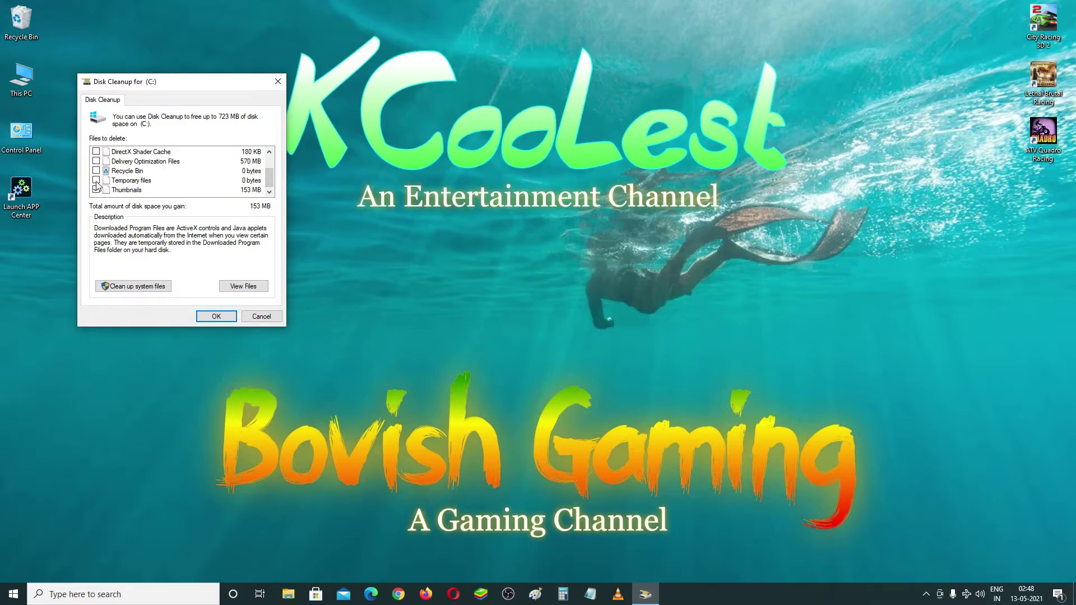
{"action": "left_click", "coordinate": [218, 316]}
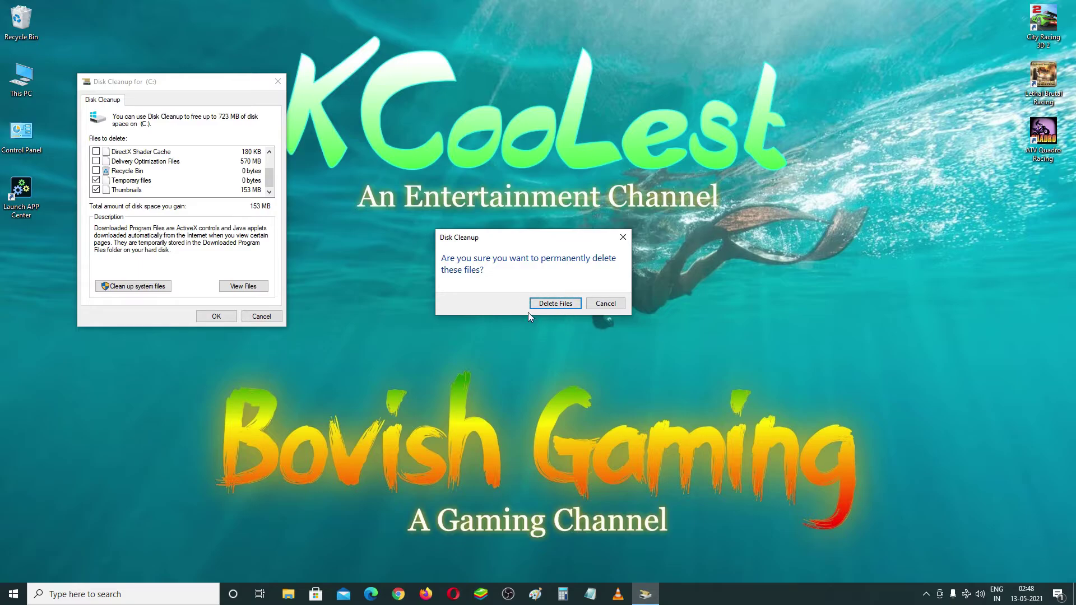
{"action": "left_click", "coordinate": [552, 304]}
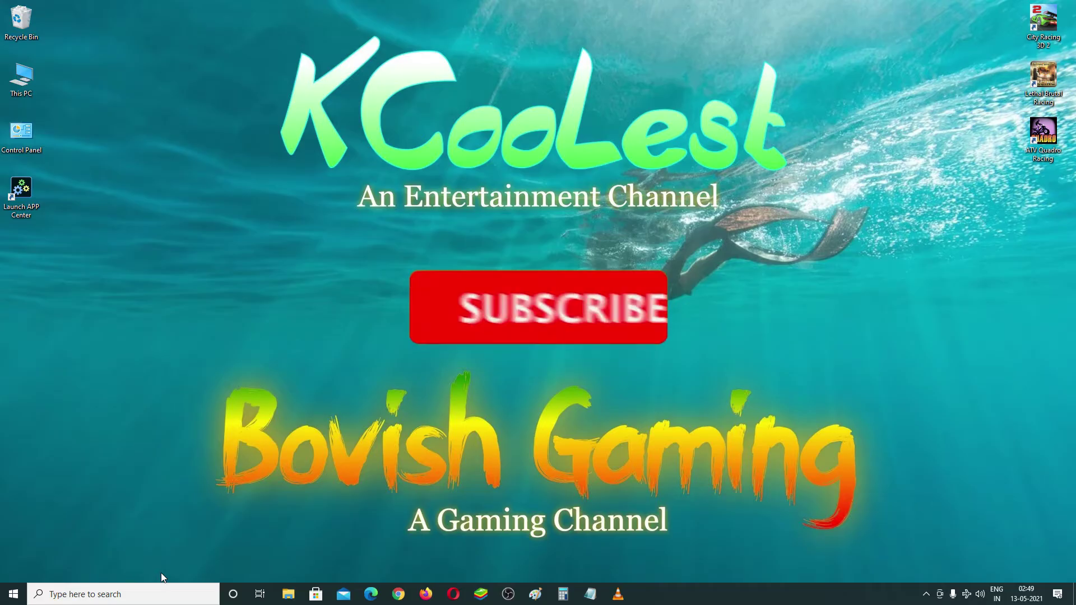
Open the prefetch folder from the Run dialog and grant permanent access to it
{"action": "key", "text": "super+r"}
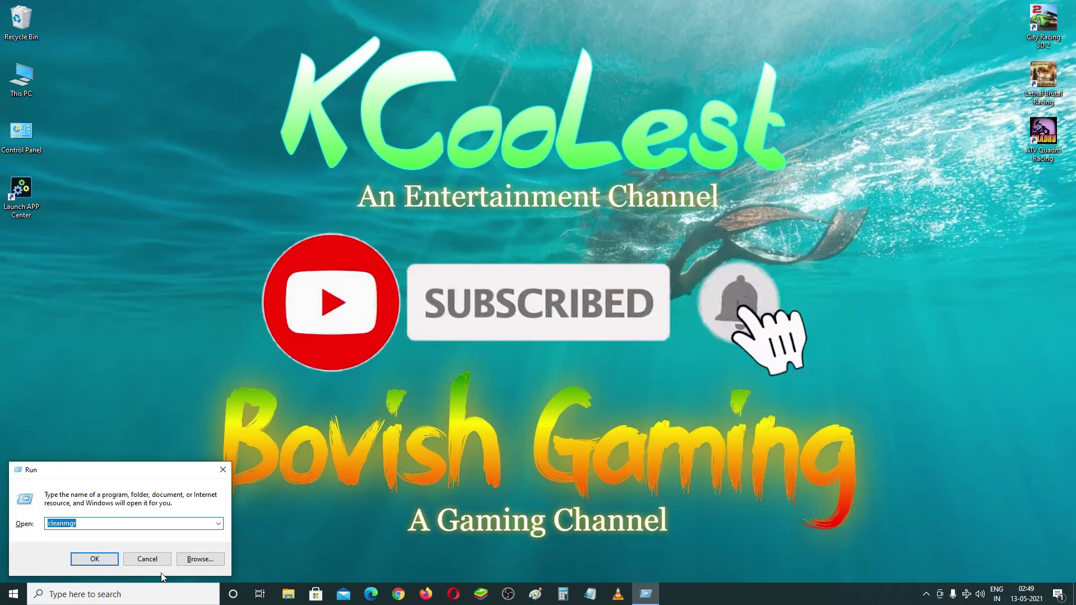
{"action": "key", "text": "BackSpace"}
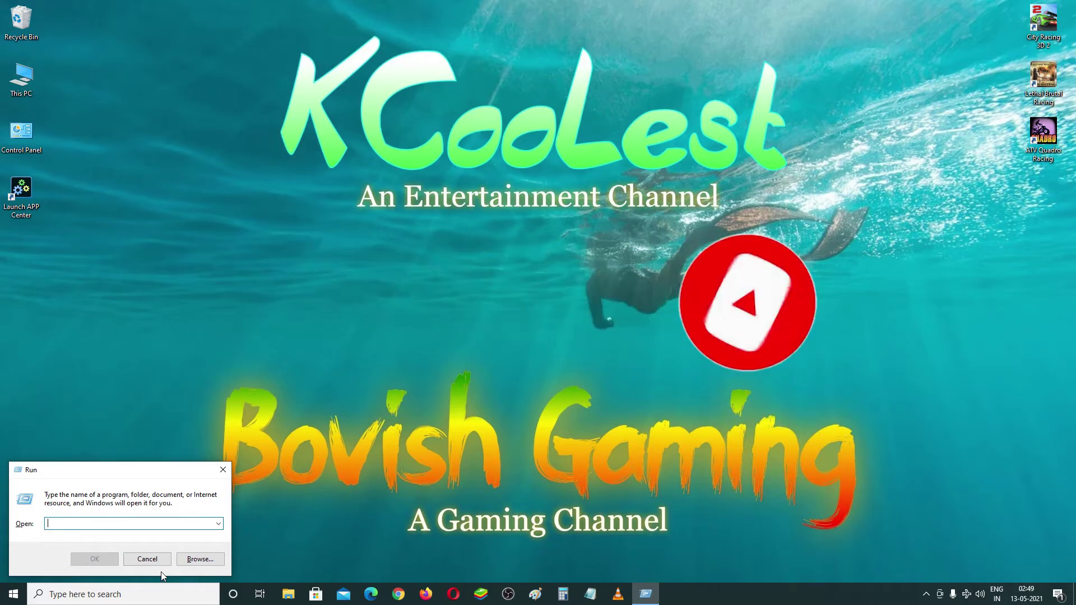
{"action": "type", "text": "prefetch"}
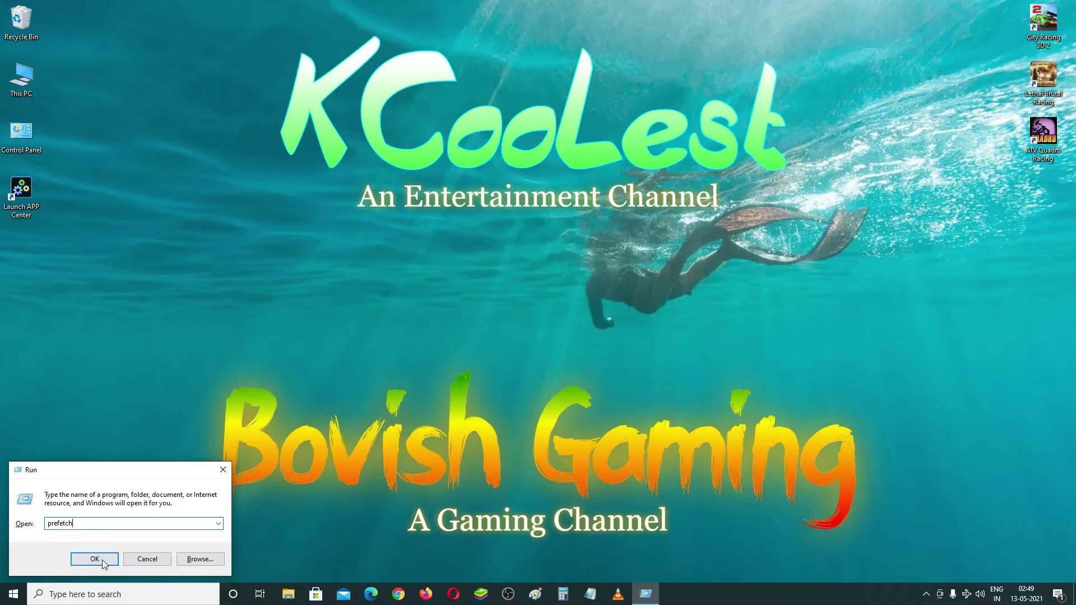
{"action": "left_click", "coordinate": [90, 563]}
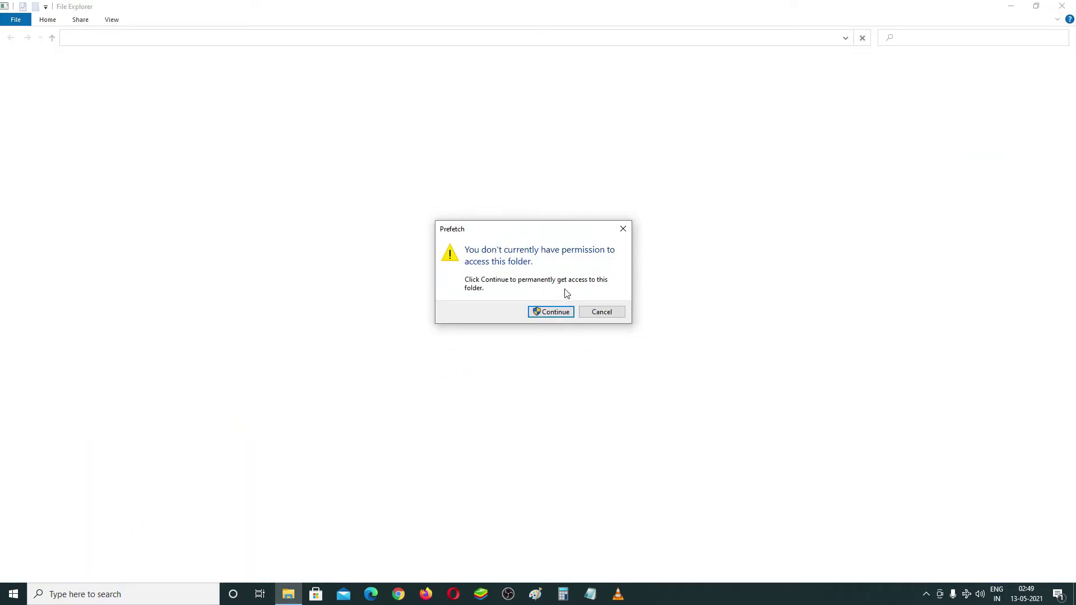
{"action": "left_click", "coordinate": [554, 315]}
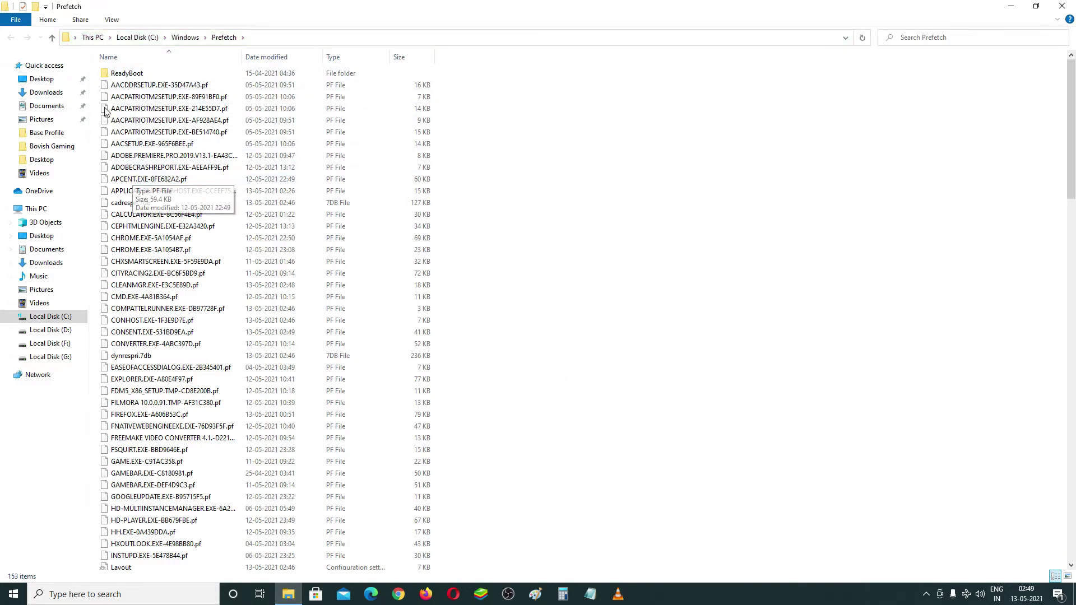
Delete everything in the Prefetch folder, retrying and then skipping the file in use, and close the folder
{"action": "scroll", "coordinate": [319, 233], "scroll_direction": "down", "scroll_amount": 20}
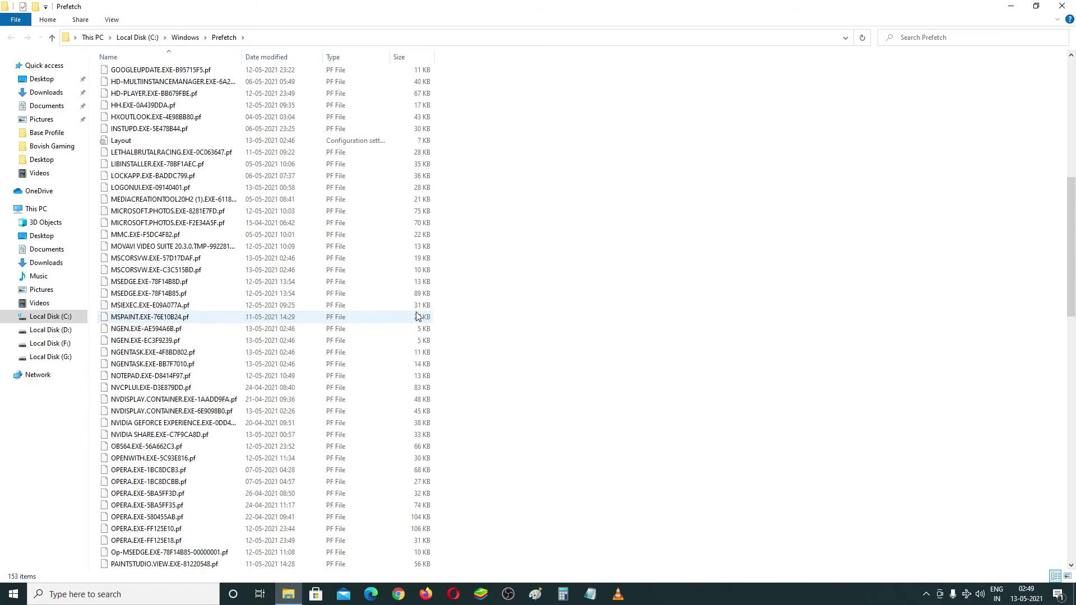
{"action": "left_click_drag", "start_coordinate": [1072, 297], "coordinate": [1046, 73]}
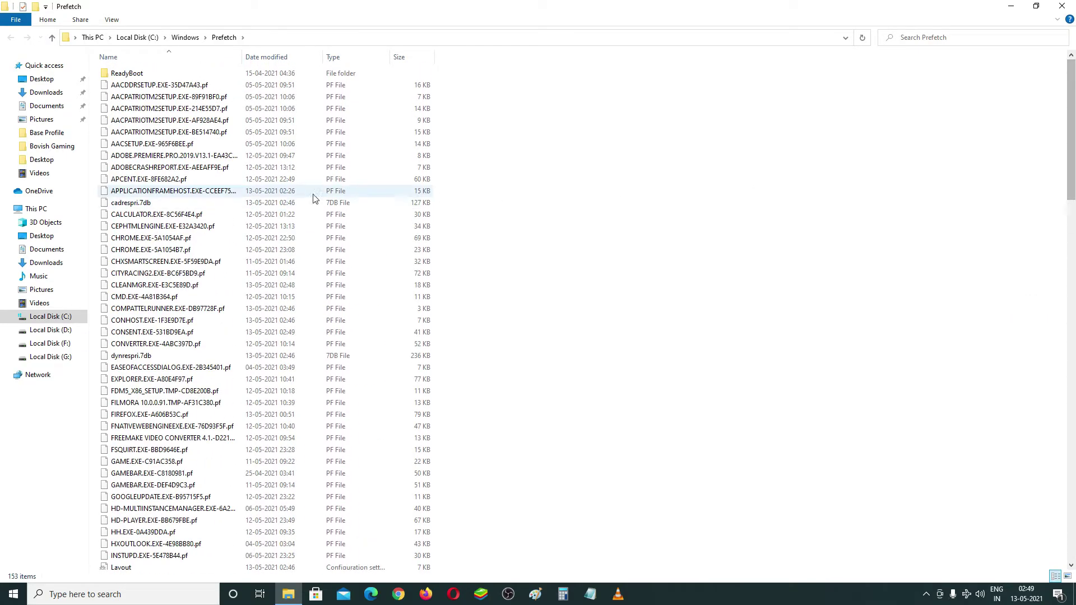
{"action": "left_click", "coordinate": [166, 181]}
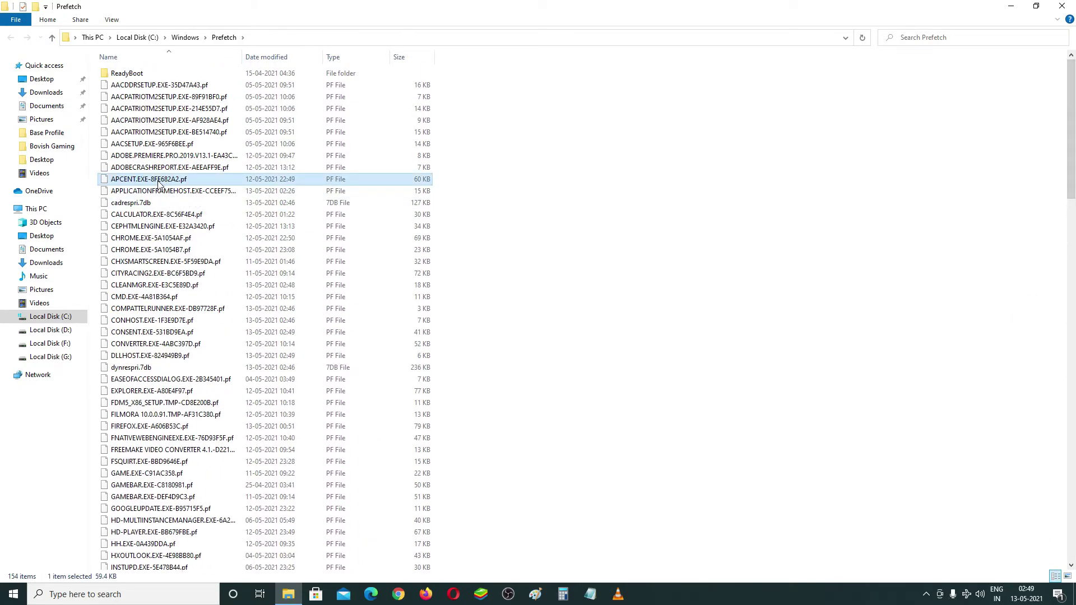
{"action": "key", "text": "ctrl+a"}
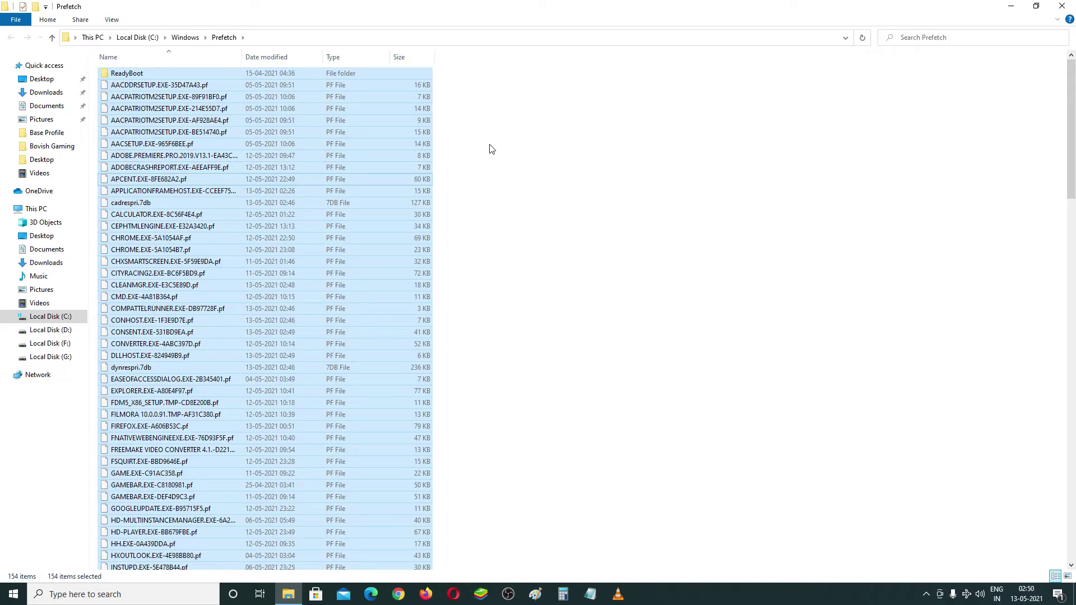
{"action": "key", "text": "Delete"}
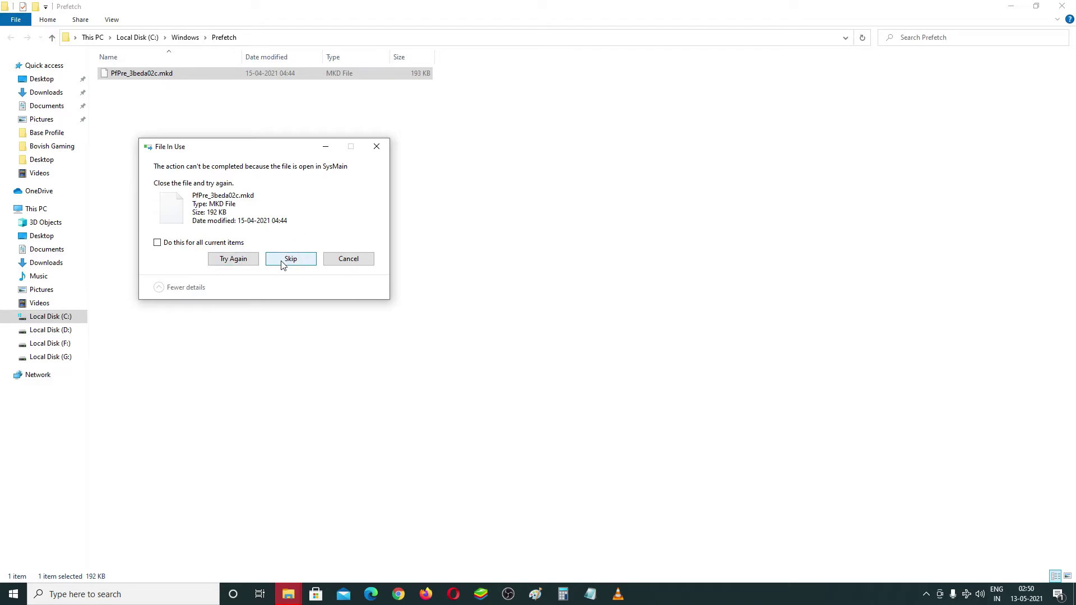
{"action": "left_click", "coordinate": [236, 262]}
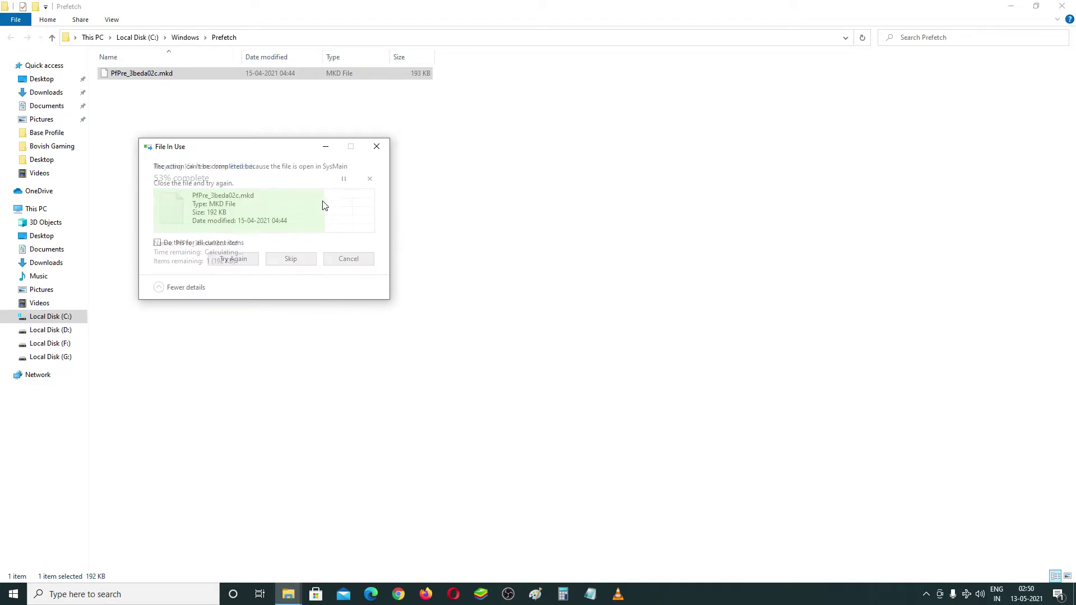
{"action": "left_click", "coordinate": [302, 259]}
{"action": "left_click", "coordinate": [372, 146]}
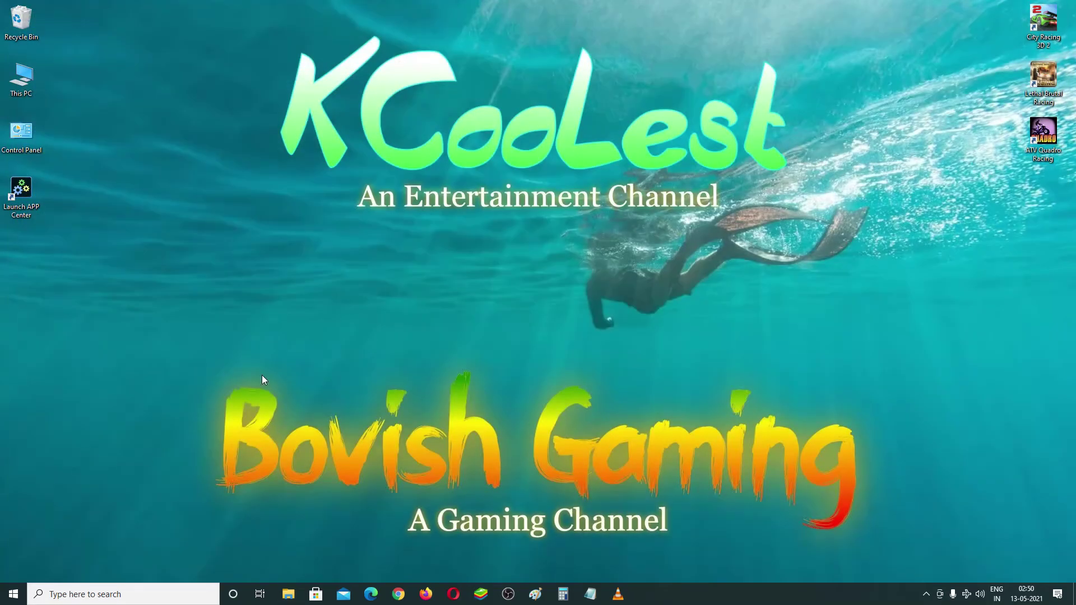
Open the user's temporary files folder by running %temp% from the Run dialog
{"action": "left_click", "coordinate": [73, 598]}
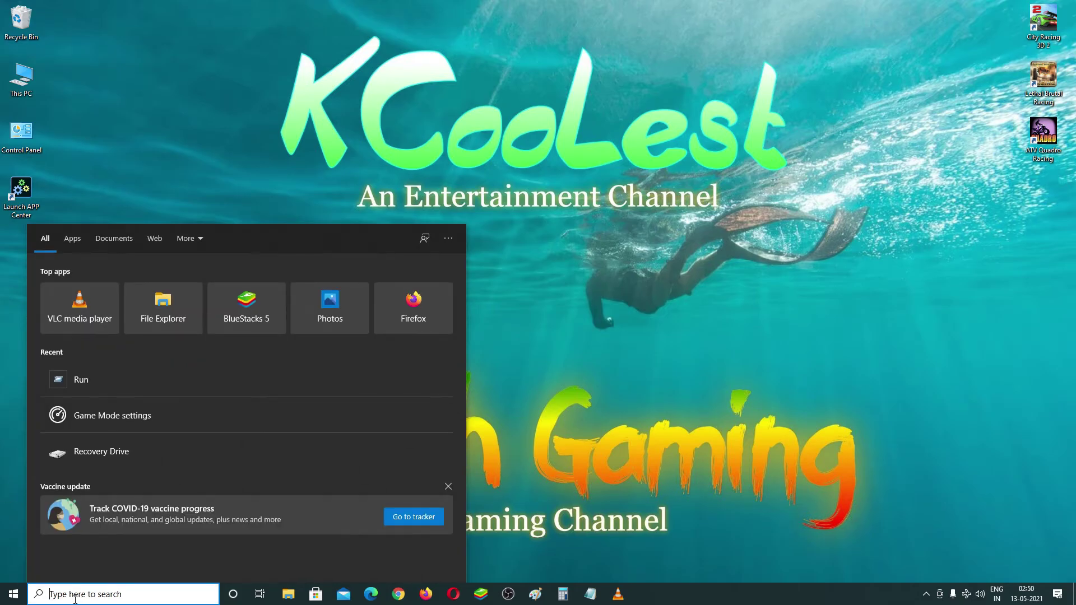
{"action": "key", "text": "super+r"}
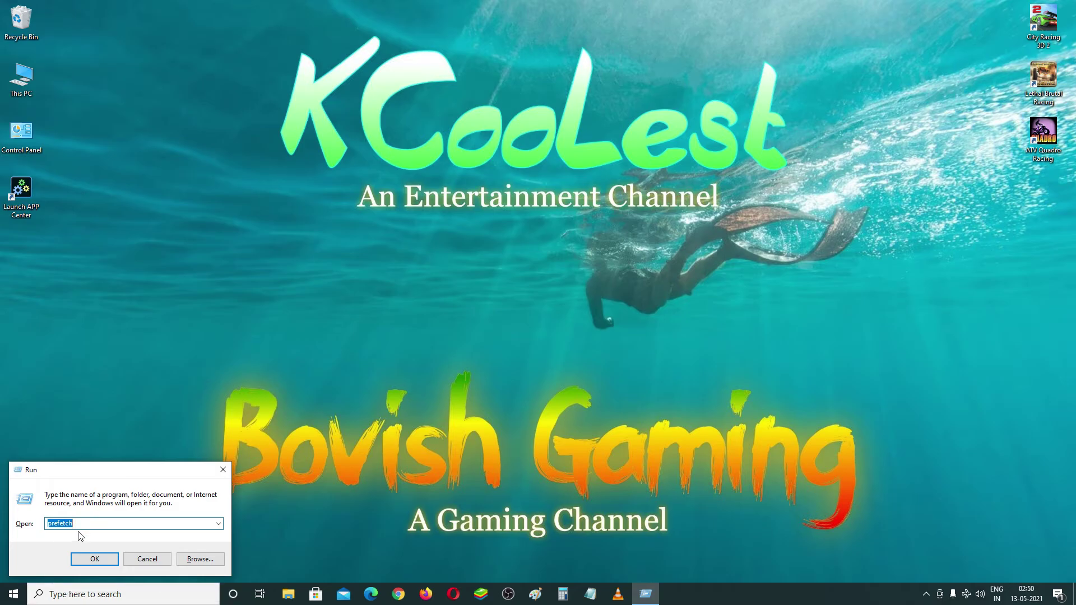
{"action": "key", "text": "BackSpace"}
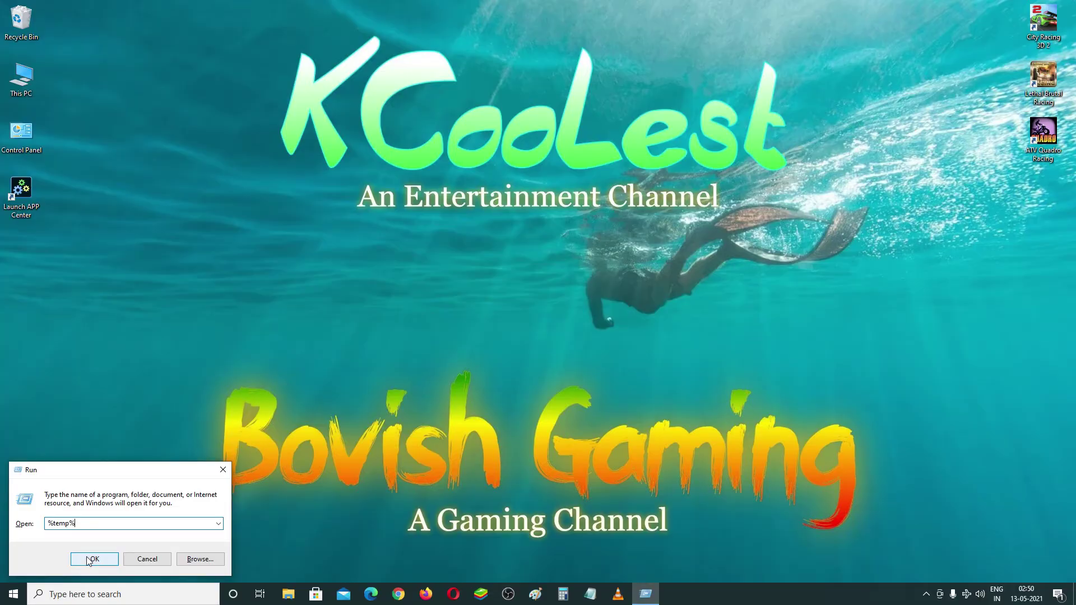
{"action": "left_click", "coordinate": [86, 556]}
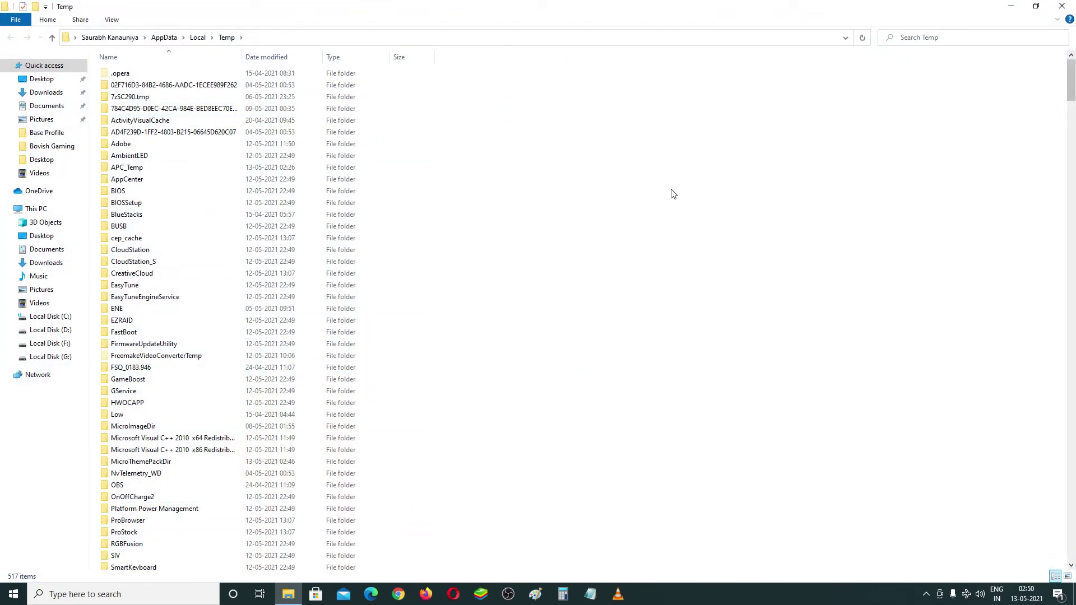
Delete everything in the Temp folder, granting administrator permission for WinSAT and skipping the in-use AdobeIPCBroker file, and close the folder
{"action": "scroll", "coordinate": [269, 233], "scroll_direction": "down", "scroll_amount": 20}
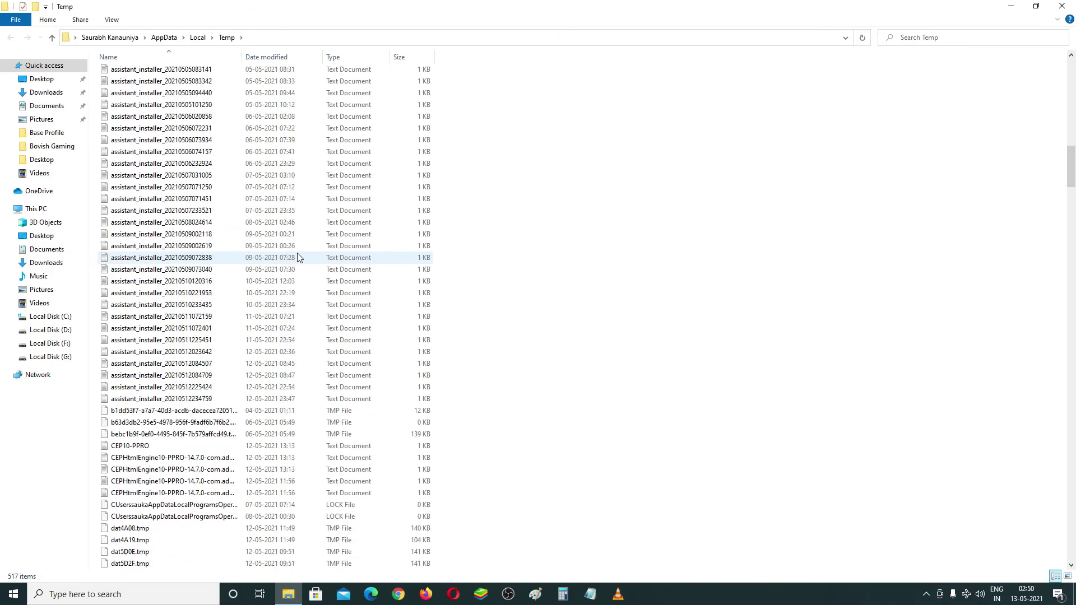
{"action": "scroll", "coordinate": [297, 257], "scroll_direction": "down", "scroll_amount": 20}
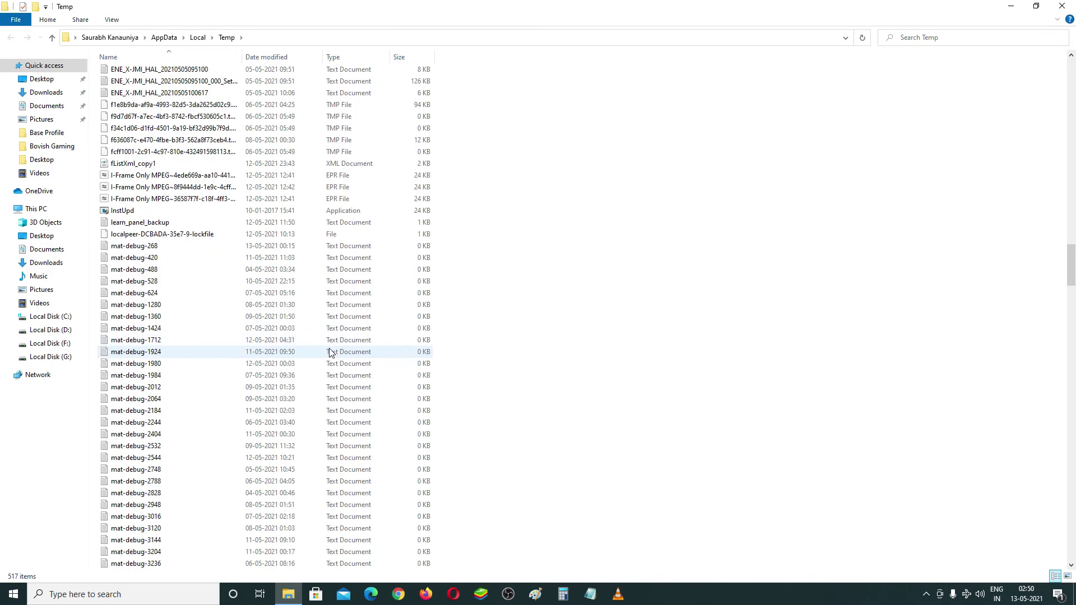
{"action": "left_click_drag", "start_coordinate": [1072, 297], "coordinate": [1050, 68]}
{"action": "key", "text": "ctrl+a"}
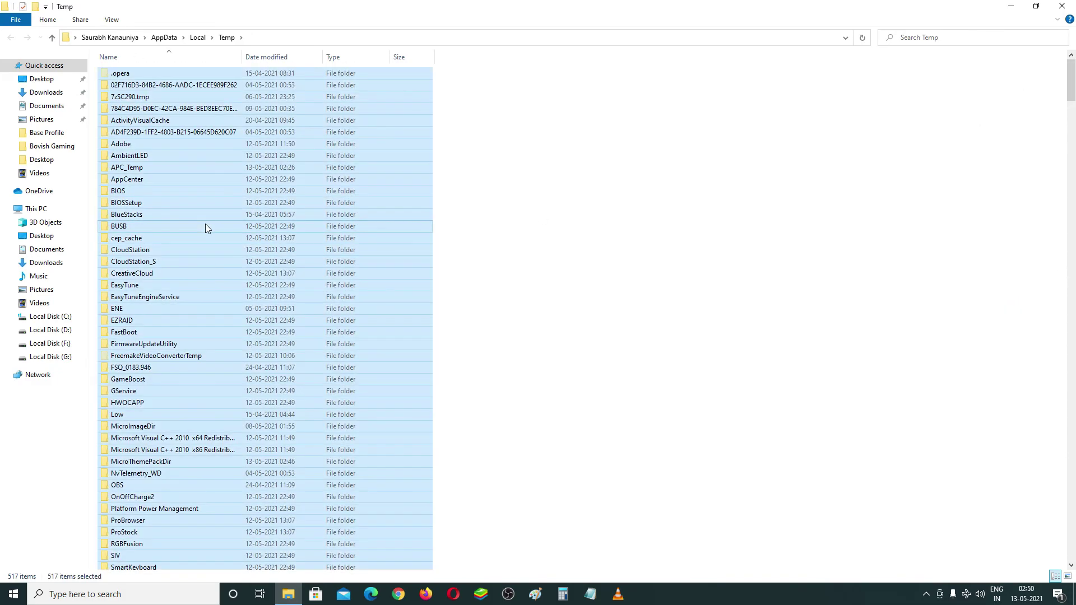
{"action": "key", "text": "Delete"}
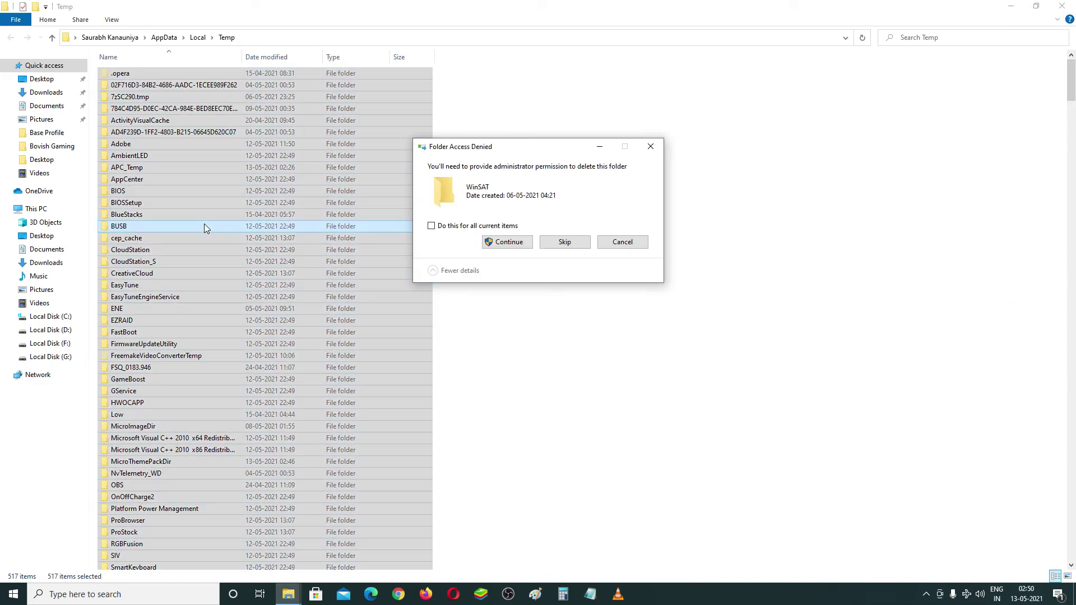
{"action": "left_click", "coordinate": [509, 242]}
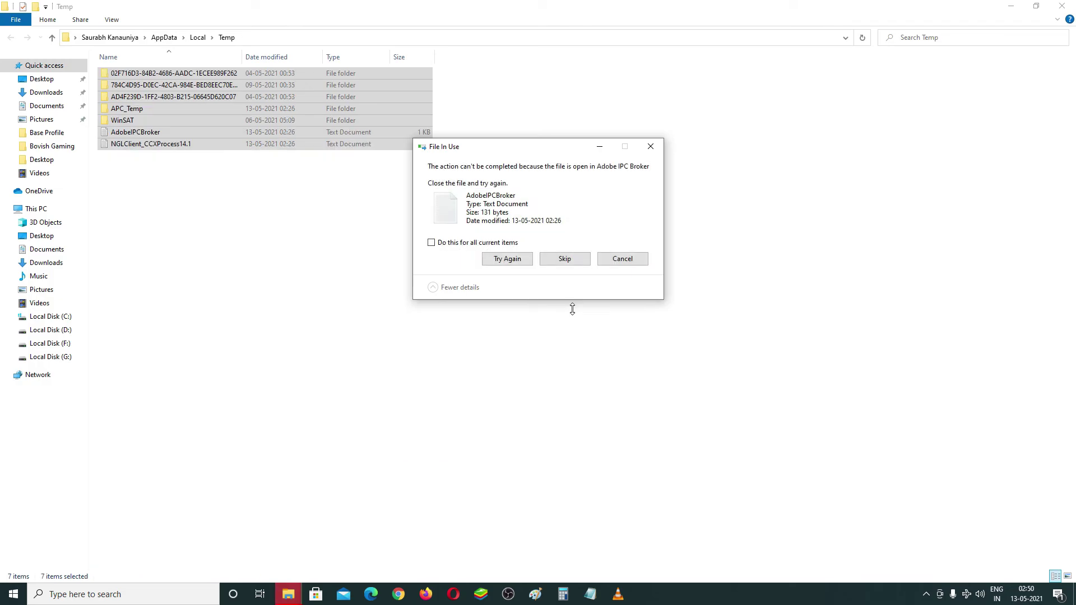
{"action": "left_click", "coordinate": [568, 260]}
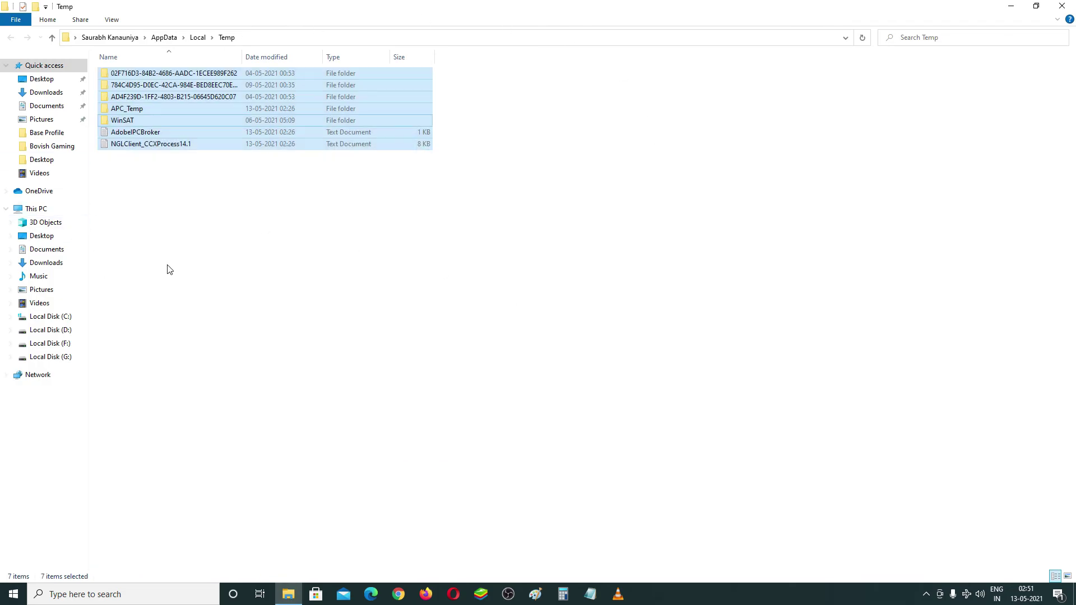
{"action": "left_click", "coordinate": [1061, 5]}
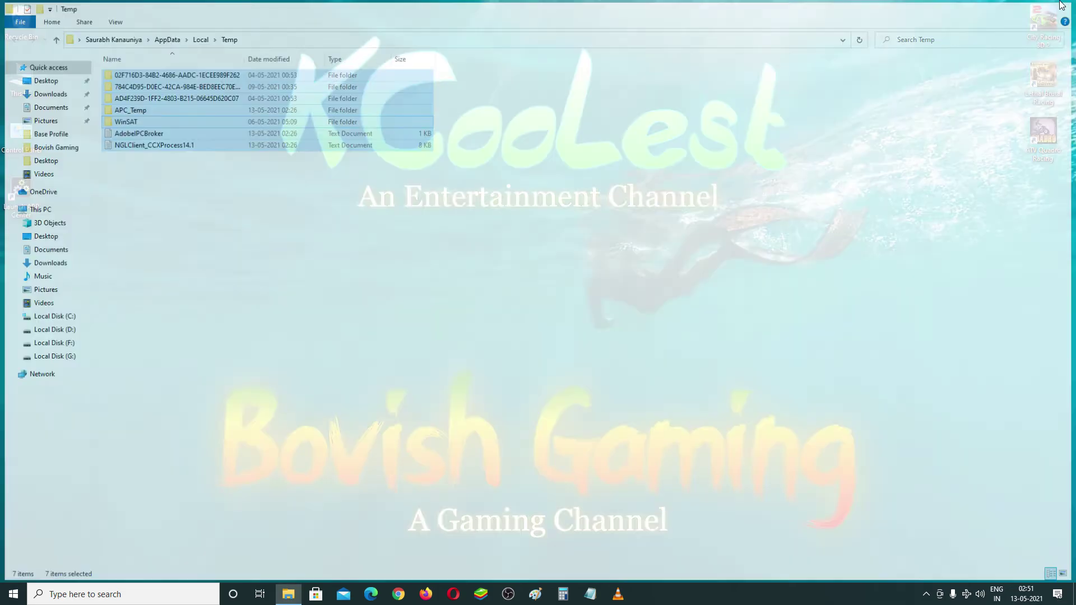